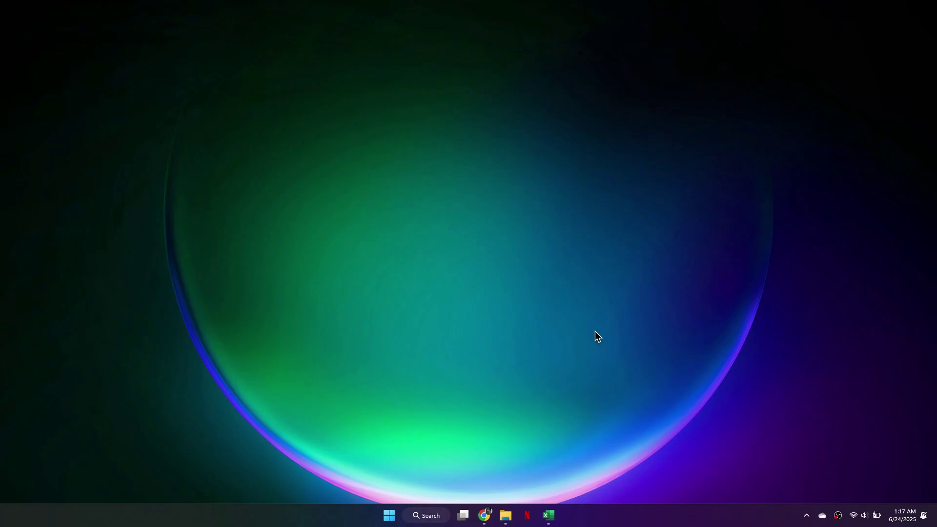
Bring the Chrome window showing the VALORANT website to the front.
{"action": "mouse_move", "coordinate": [484, 516]}
{"action": "left_click", "coordinate": [535, 476]}
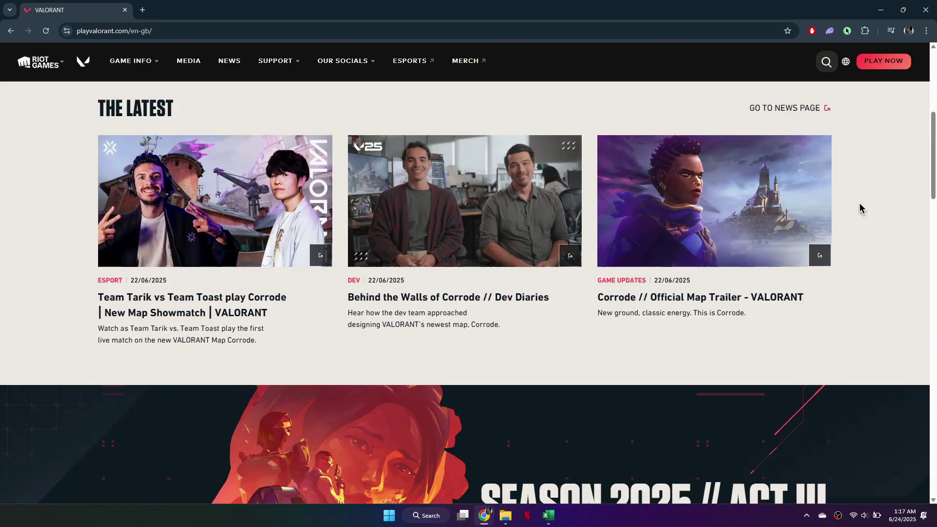
{"action": "mouse_move", "coordinate": [279, 61]}
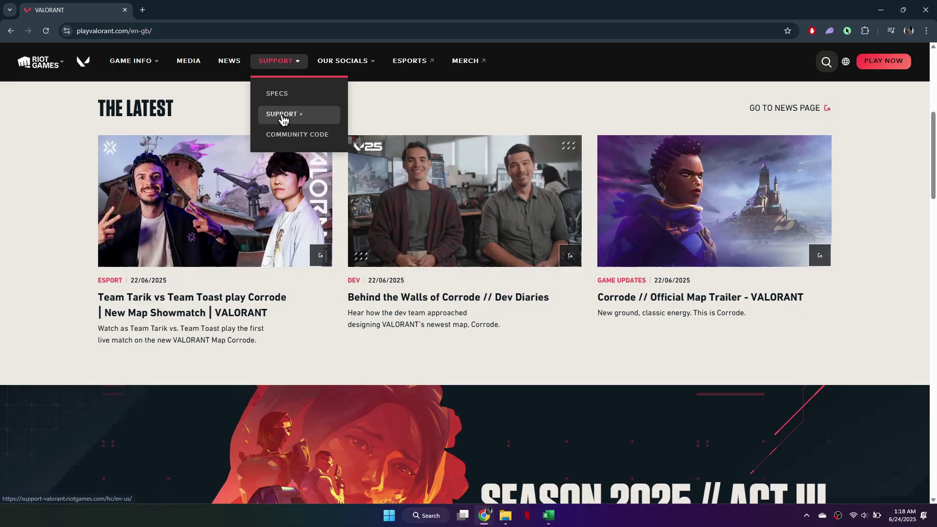
Open the VALORANT Support site from the website's Support menu.
{"action": "left_click", "coordinate": [279, 115]}
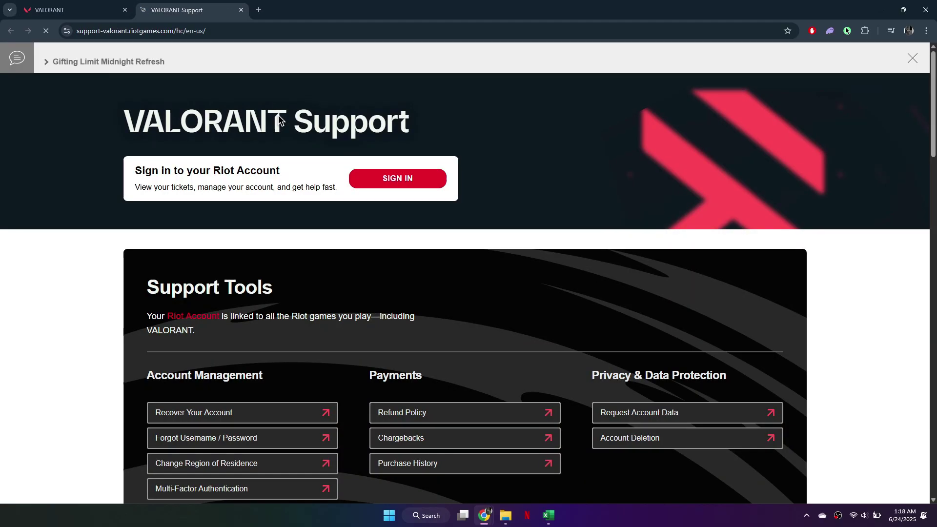
{"action": "scroll", "coordinate": [394, 257], "scroll_direction": "down", "scroll_amount": 1}
{"action": "scroll", "coordinate": [394, 256], "scroll_direction": "down", "scroll_amount": 1}
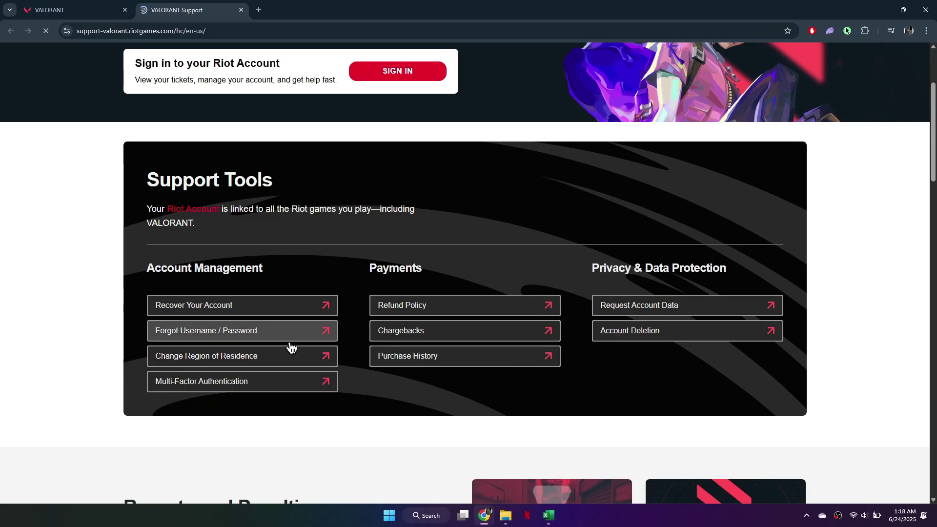
Open 'Changing Your Region of Residence' and start its Updating Your Region of Residence check.
{"action": "left_click", "coordinate": [249, 359]}
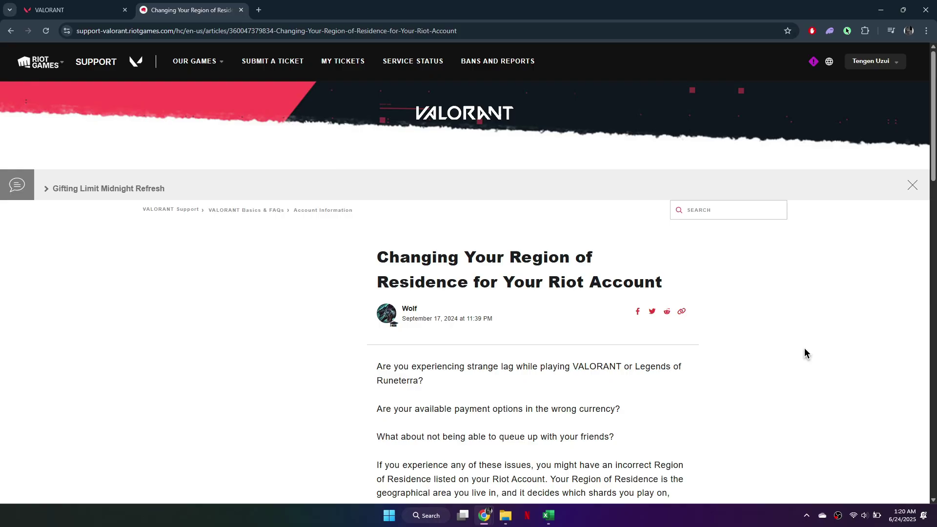
{"action": "scroll", "coordinate": [805, 354], "scroll_direction": "down", "scroll_amount": 4}
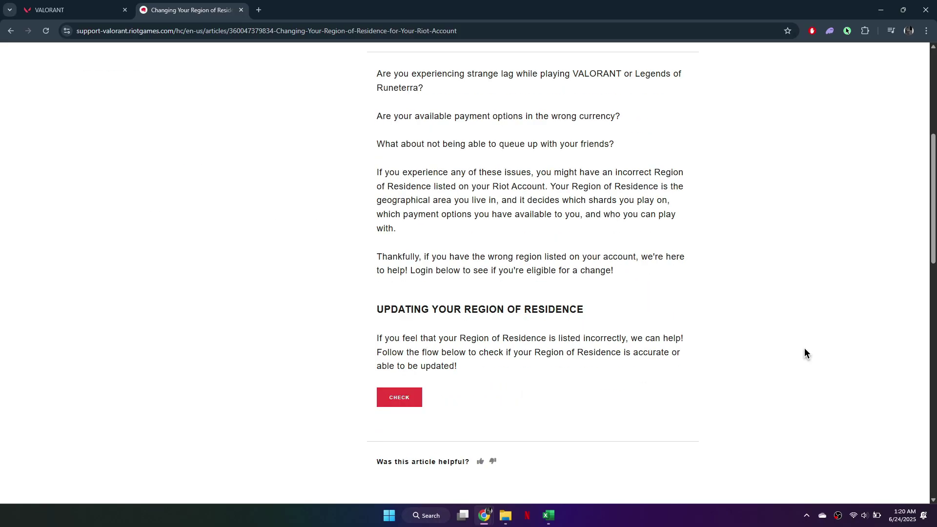
{"action": "left_click", "coordinate": [398, 399]}
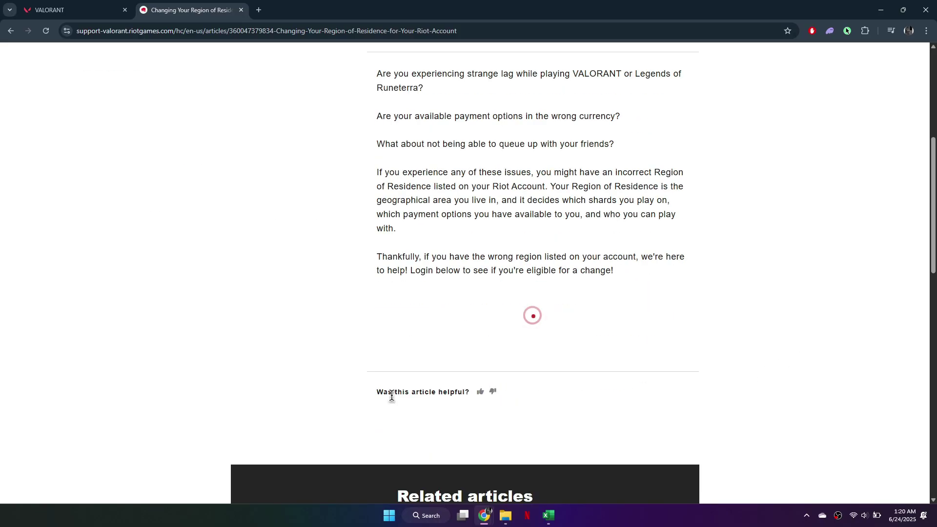